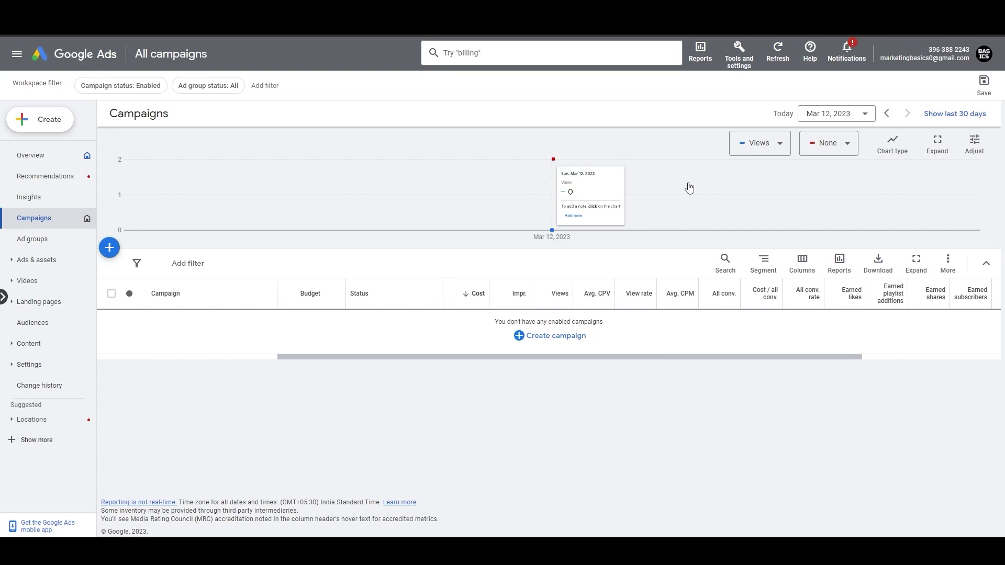
Start a new conversion action from the account's conversions settings and choose Website as the kind of conversion to track
click(743, 64)
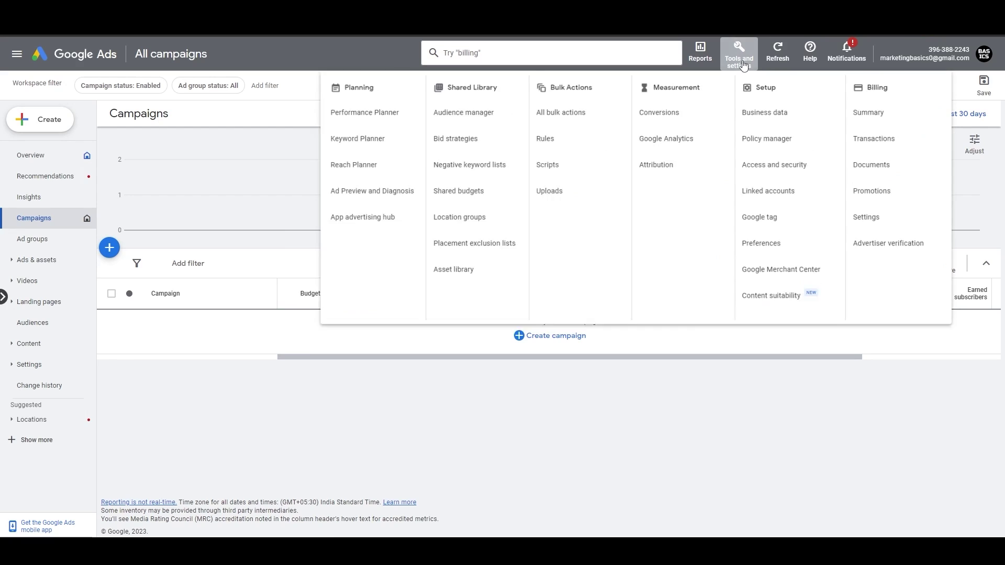
click(675, 120)
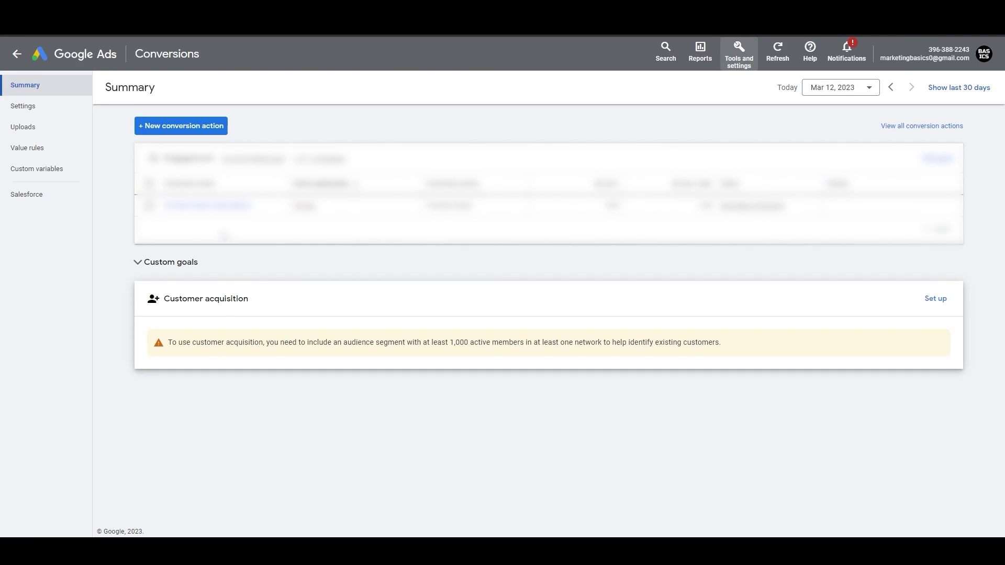
click(157, 131)
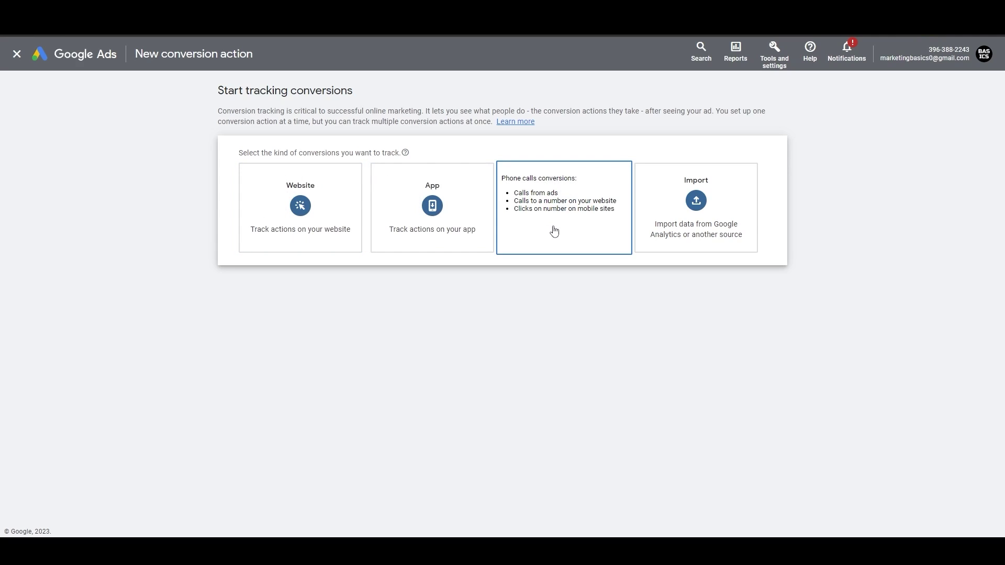
click(652, 230)
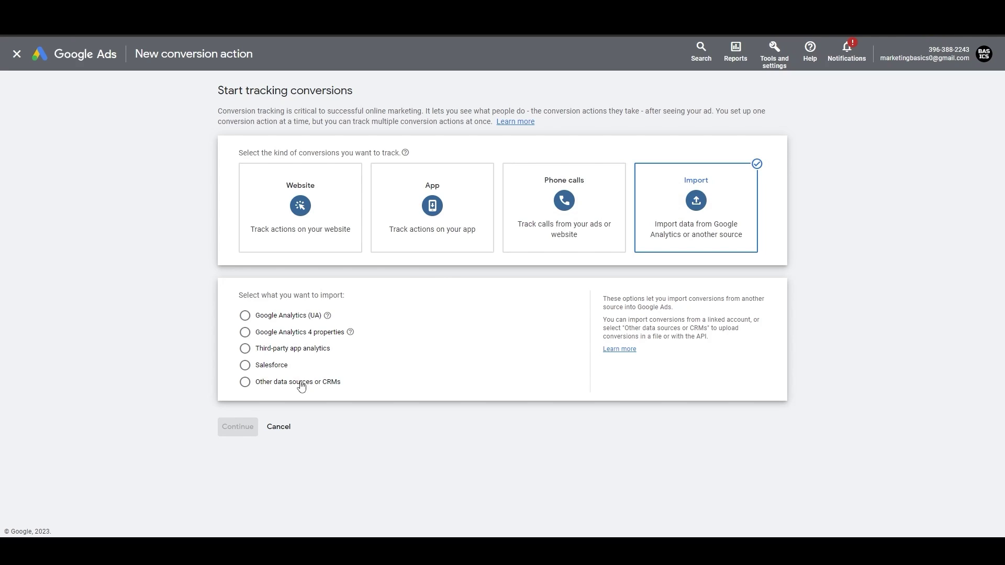
click(304, 234)
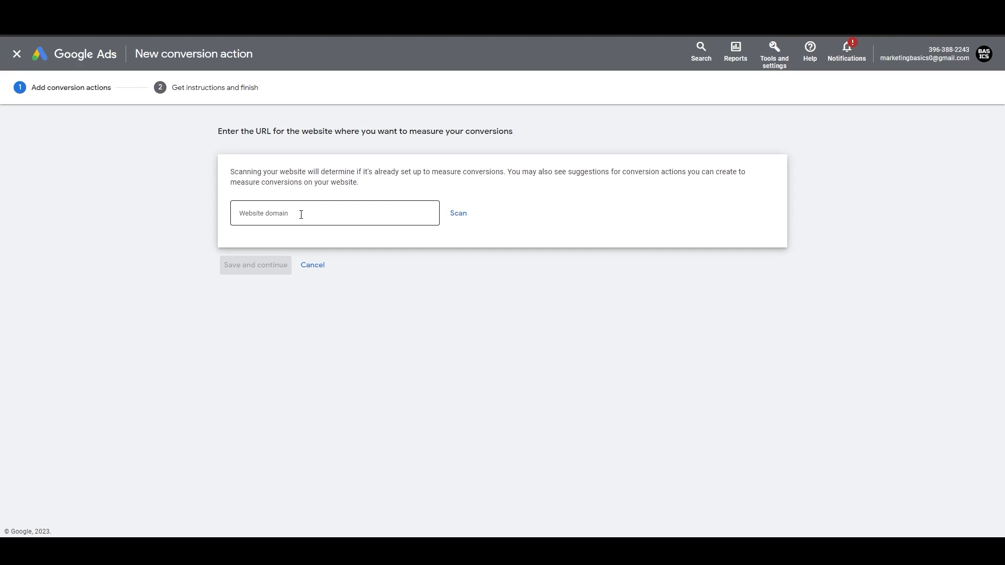
click(301, 214)
text(https://shopnftees.in/)
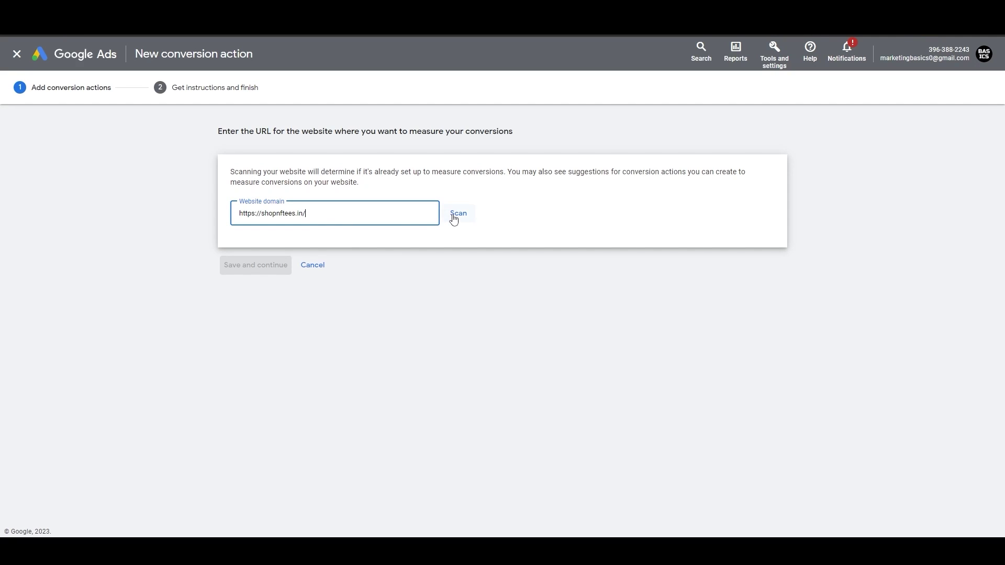
click(454, 218)
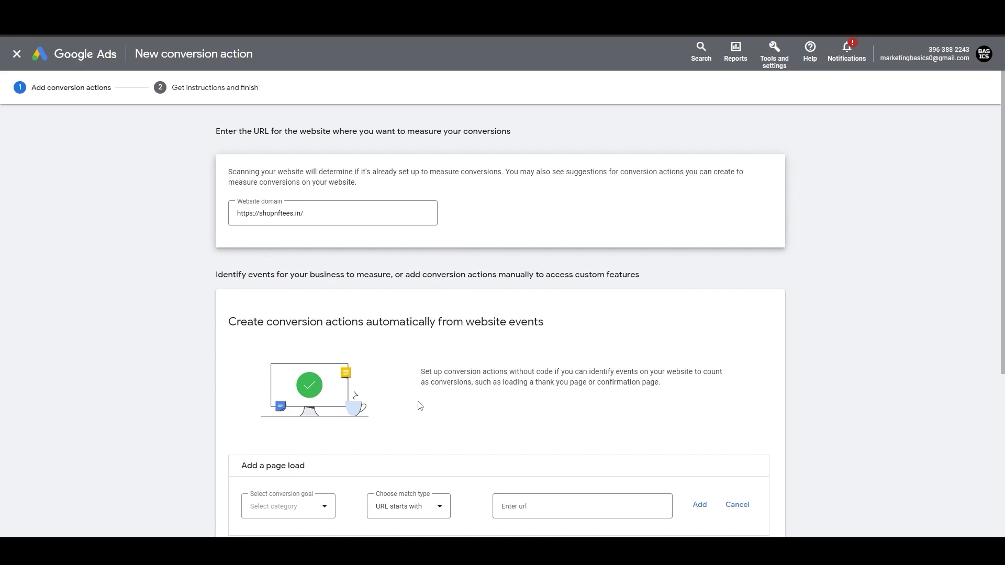
Look through the match types and goal categories for page load conversions and the section on manual creation using code
scroll(419, 406, down, 2)
click(381, 408)
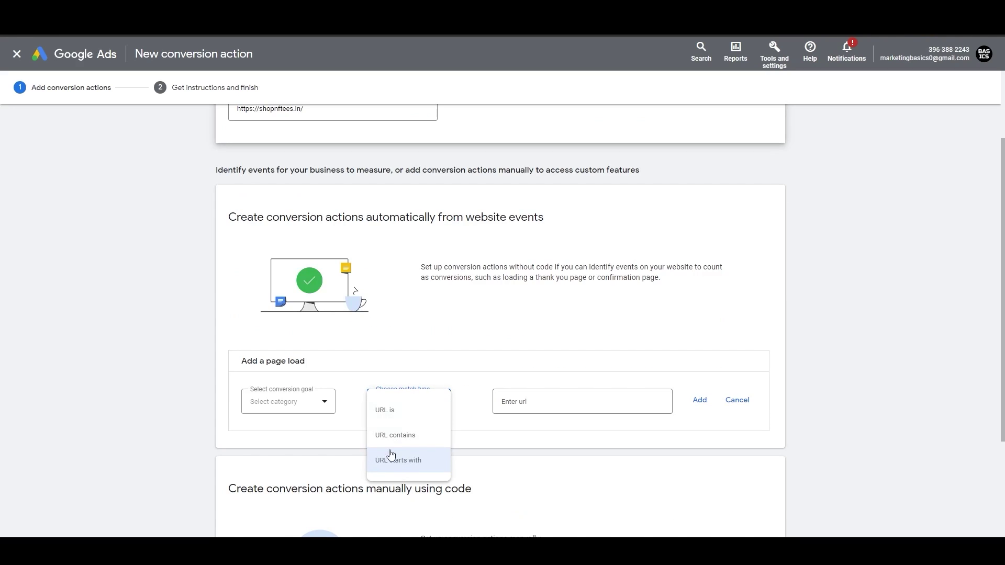
click(320, 406)
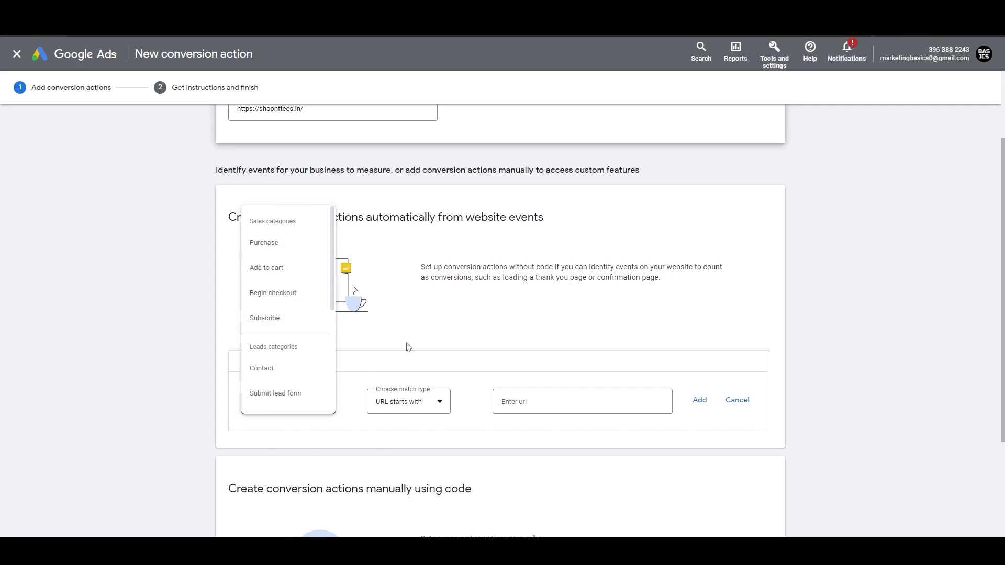
scroll(411, 313, down, 1)
click(412, 321)
scroll(393, 369, down, 2)
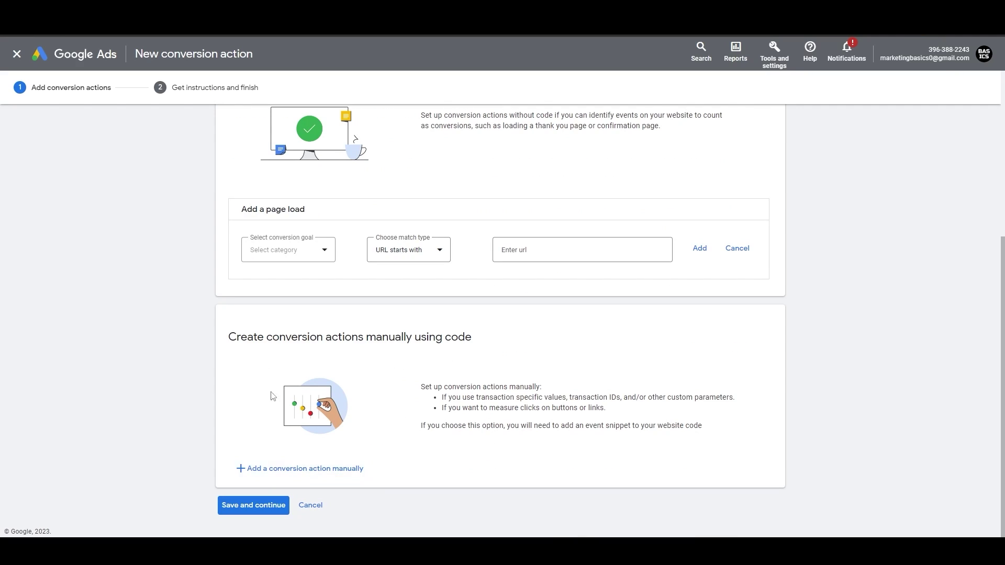
drag(228, 337, 478, 340)
click(480, 341)
Add a conversion action manually with the Purchase goal category and name it Purchase
click(308, 468)
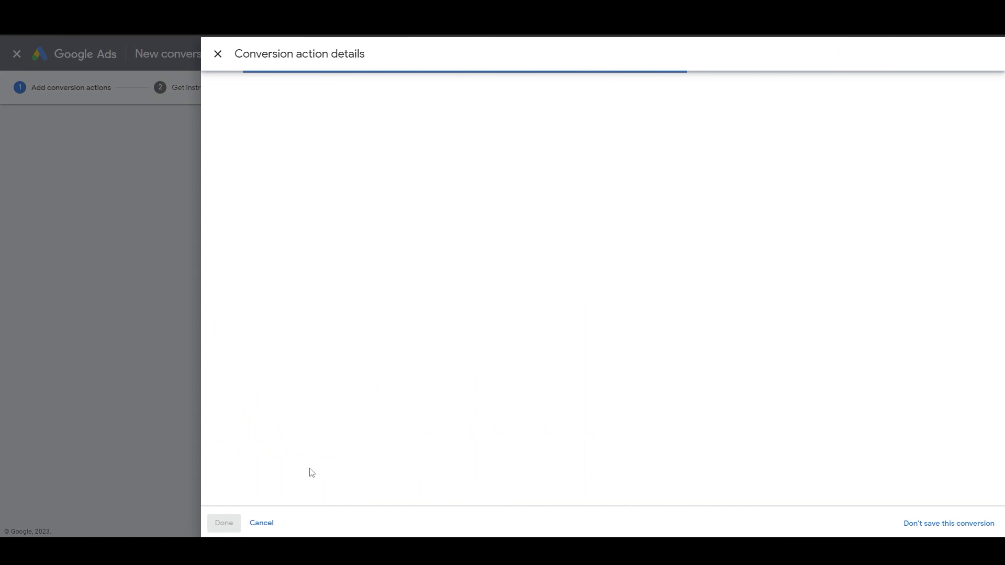
click(503, 191)
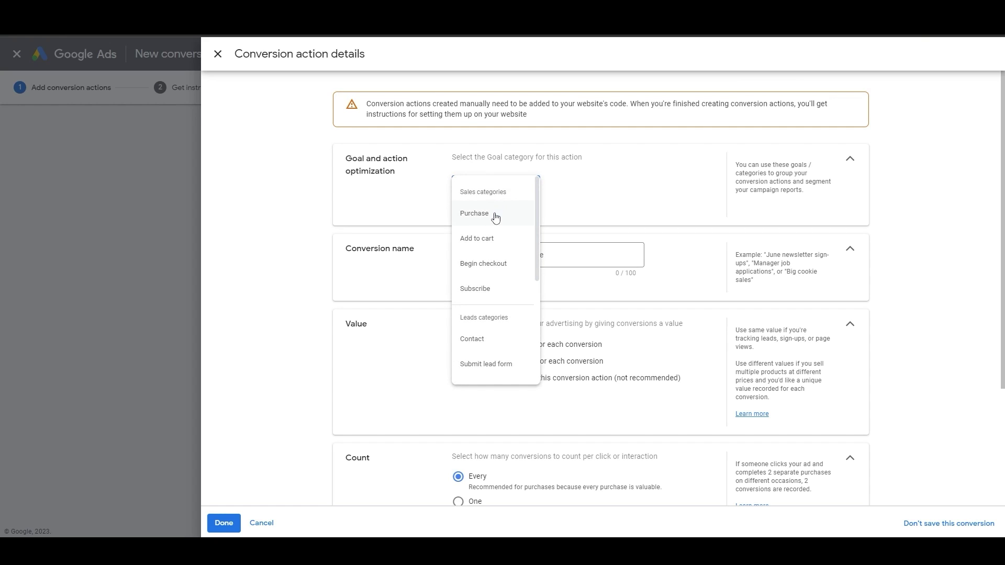
click(496, 215)
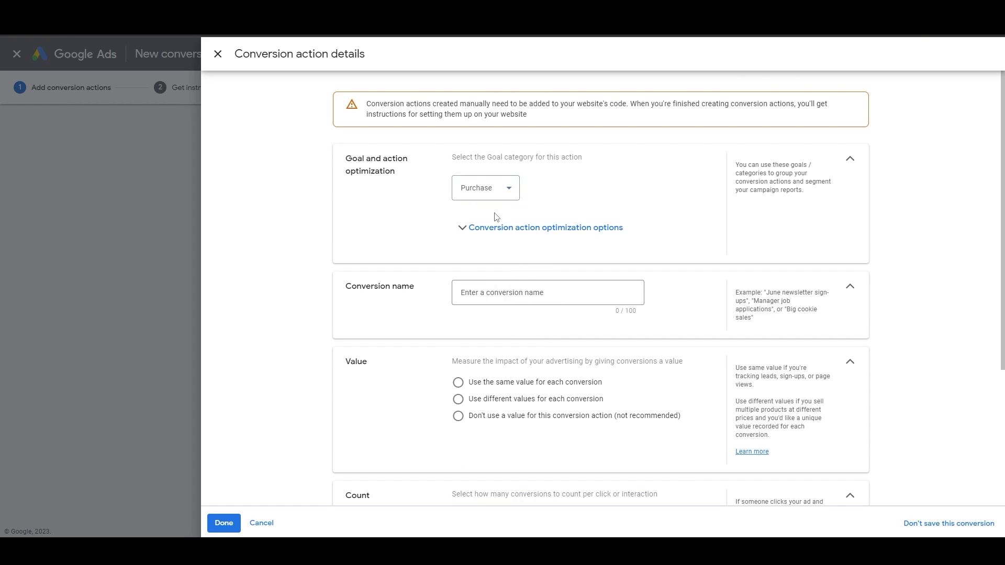
click(477, 295)
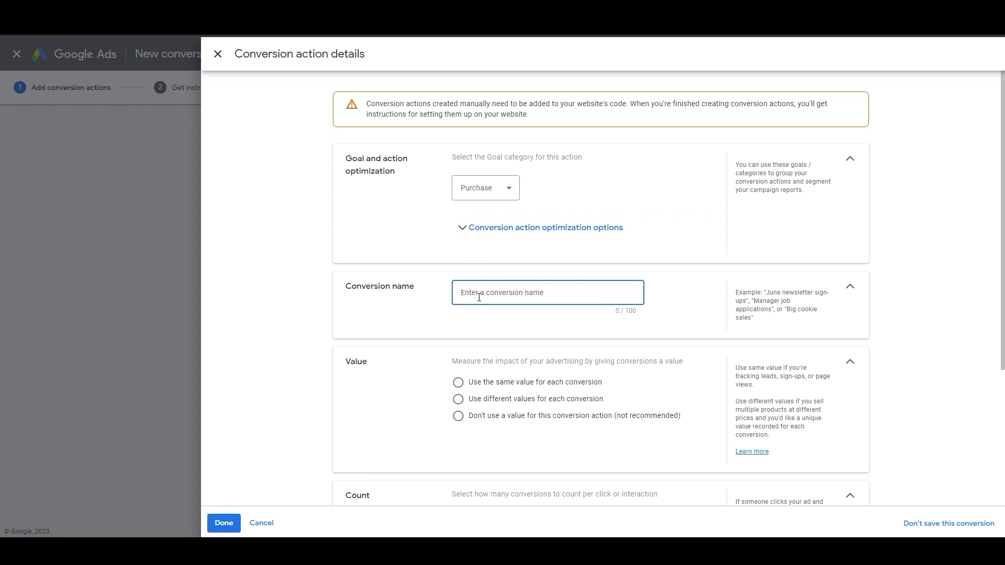
text(Purchase)
Set the action to use different values for each conversion, finish its details, and save to continue to the tag instructions
click(458, 400)
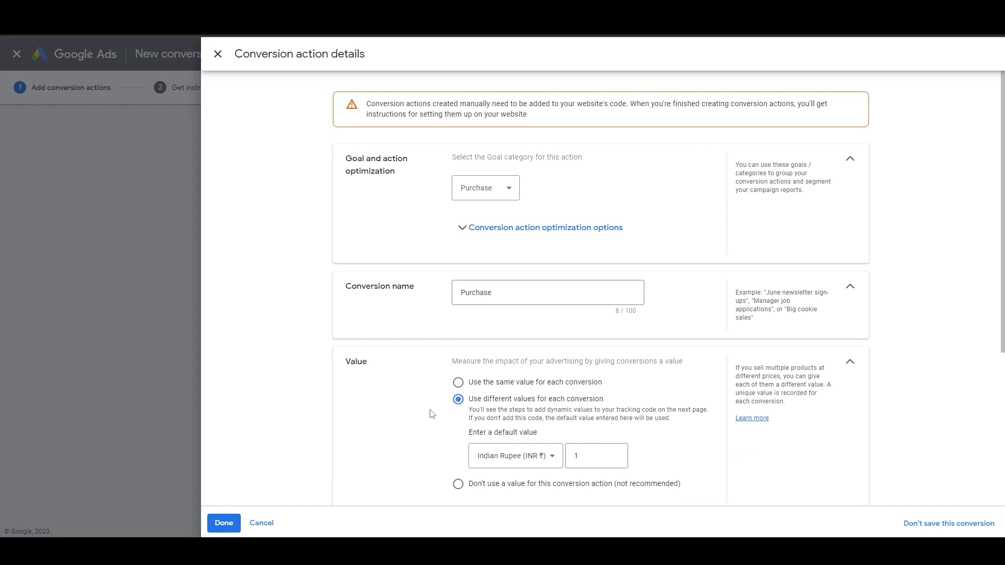
scroll(432, 414, down, 1)
scroll(432, 414, down, 2)
scroll(431, 414, down, 2)
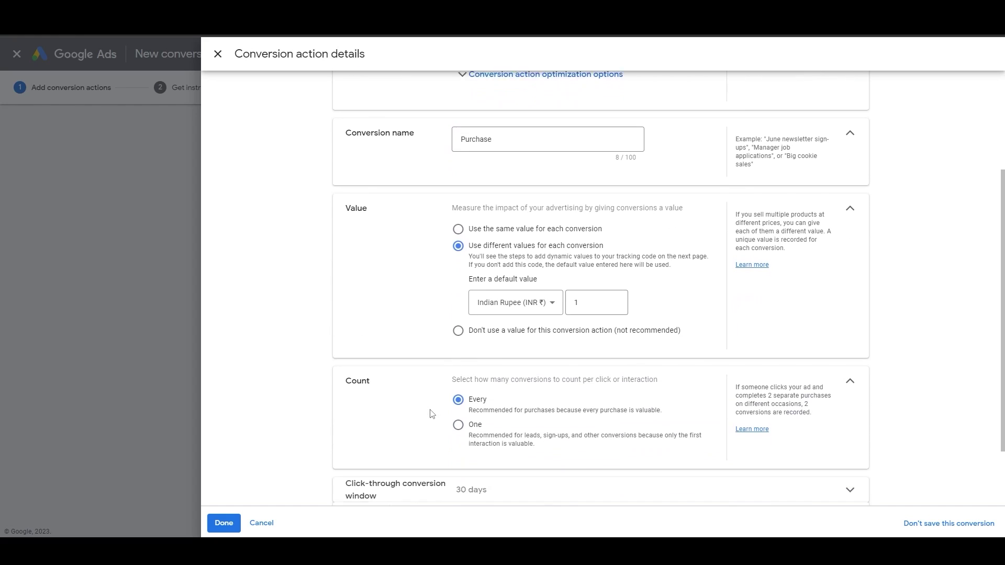
scroll(439, 354, down, 1)
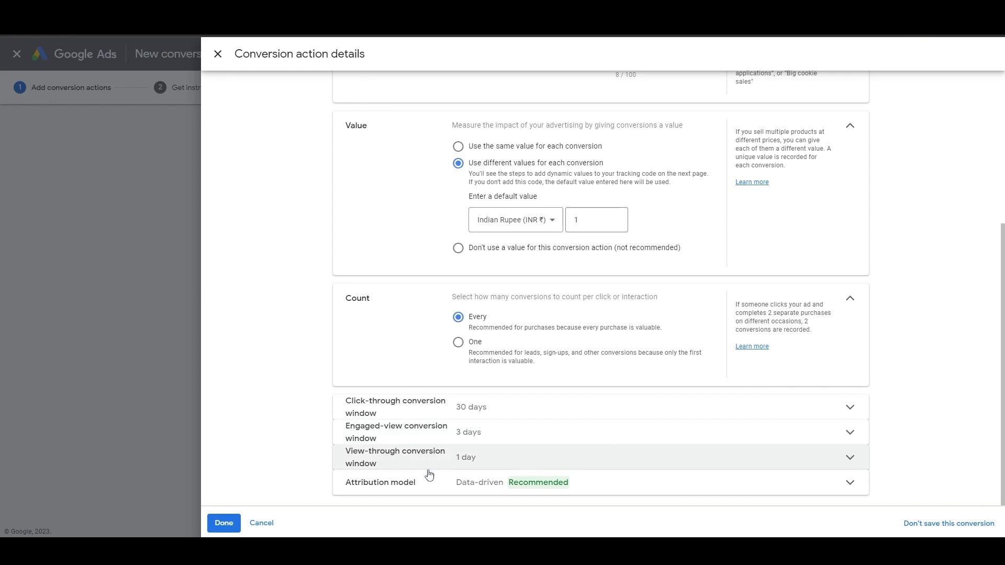
click(223, 523)
scroll(377, 442, down, 1)
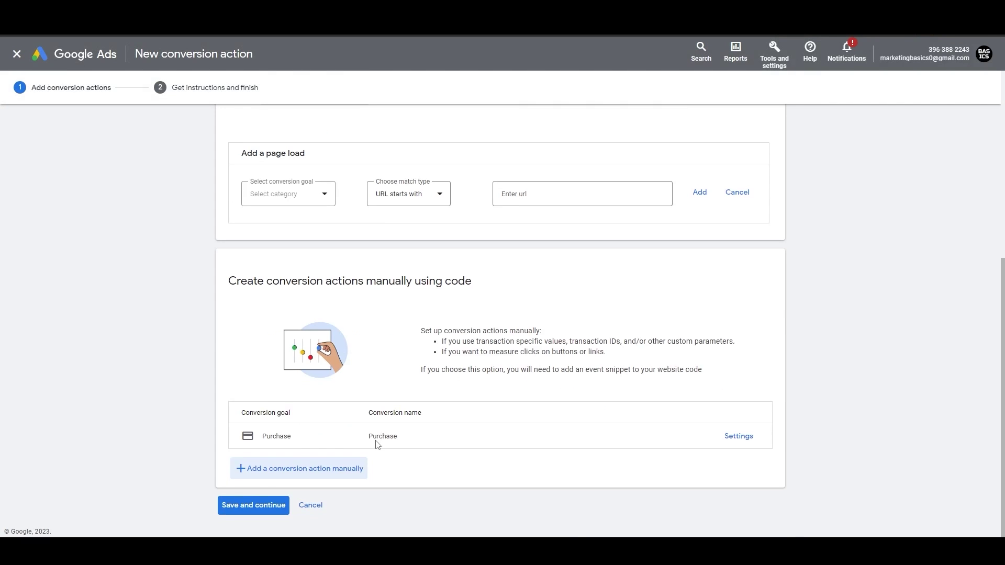
click(264, 506)
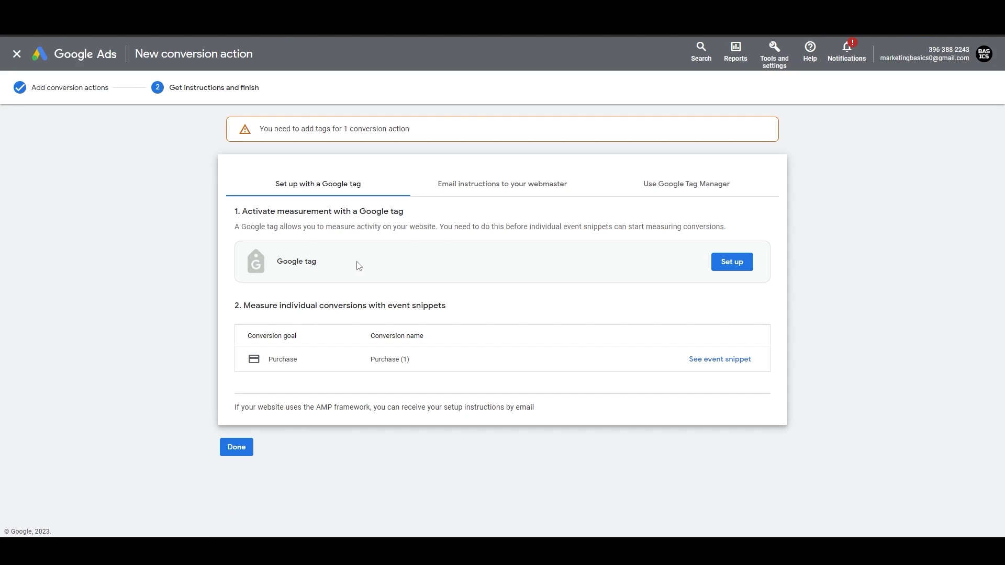
Show the Google Tag Manager setup instructions and highlight the conversion ID and the Purchase action's conversion label
click(673, 189)
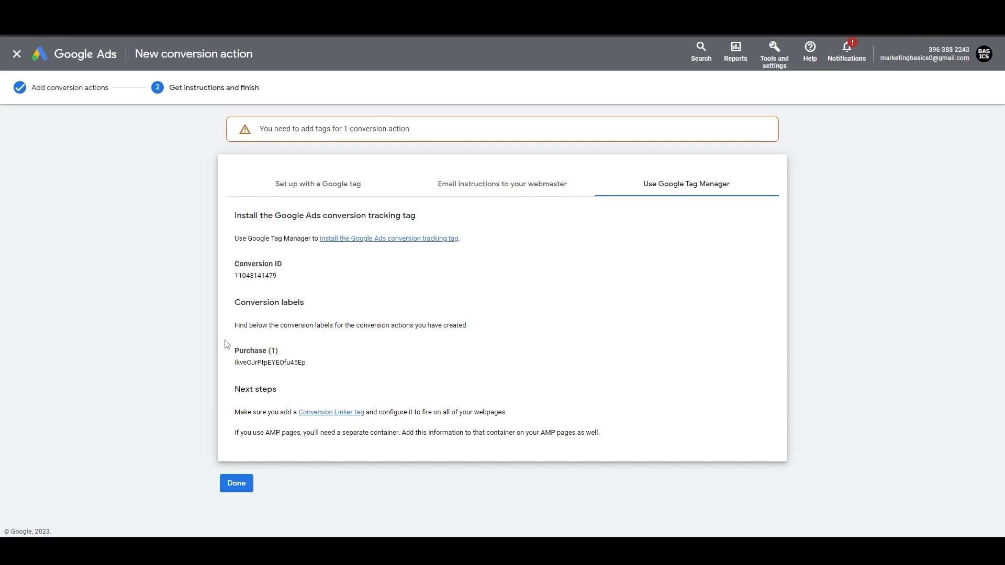
drag(236, 277, 285, 280)
drag(235, 362, 314, 363)
click(315, 365)
Switch to Tag Manager, create a Google Ads Conversion Tracking tag with the conversion ID and label, and open its trigger selection
click(293, 8)
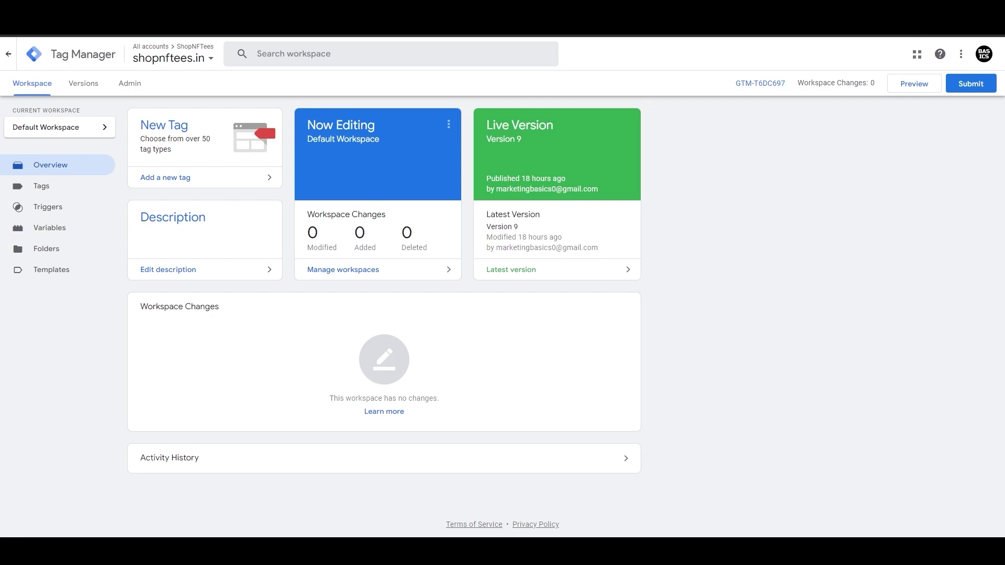
click(67, 189)
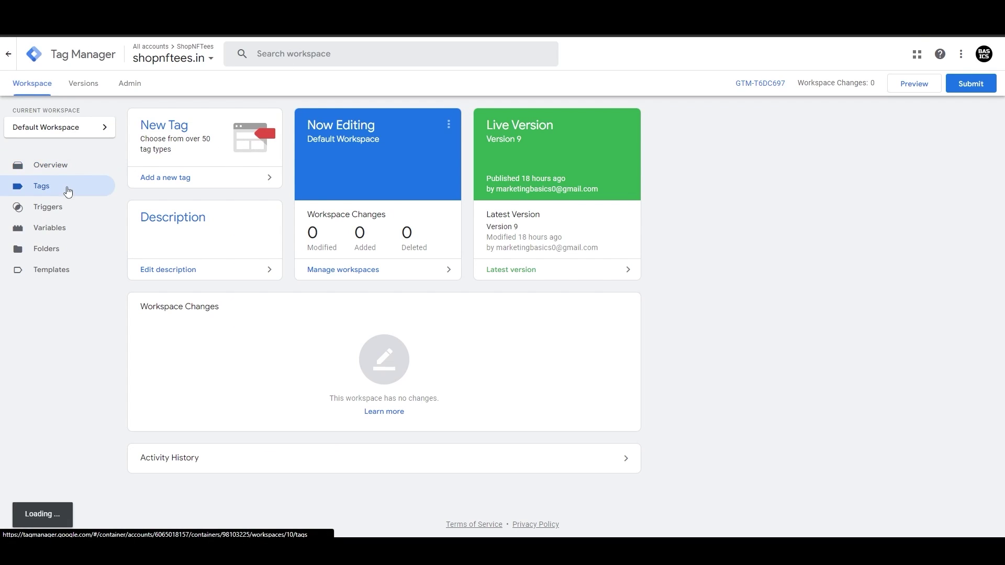
click(612, 126)
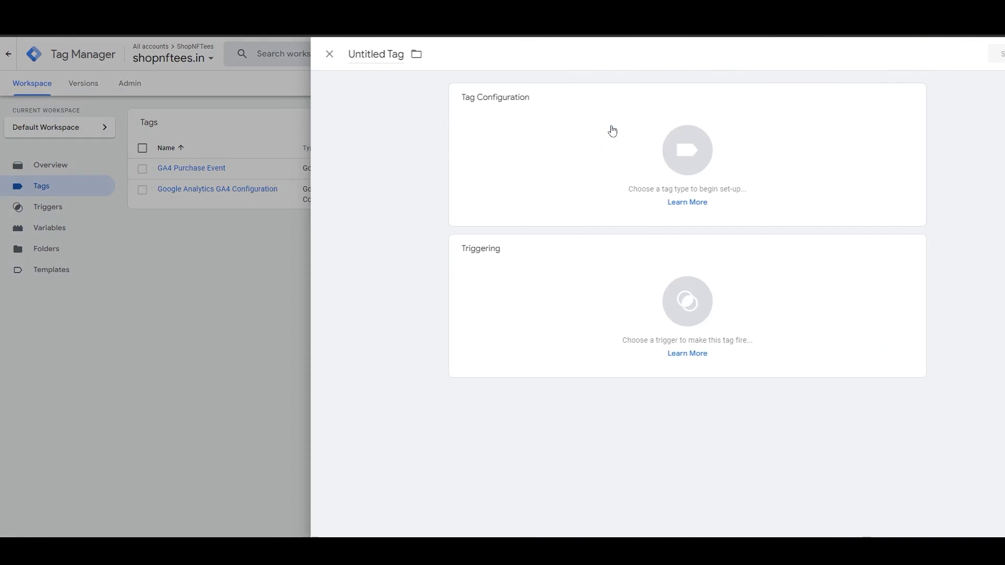
click(488, 160)
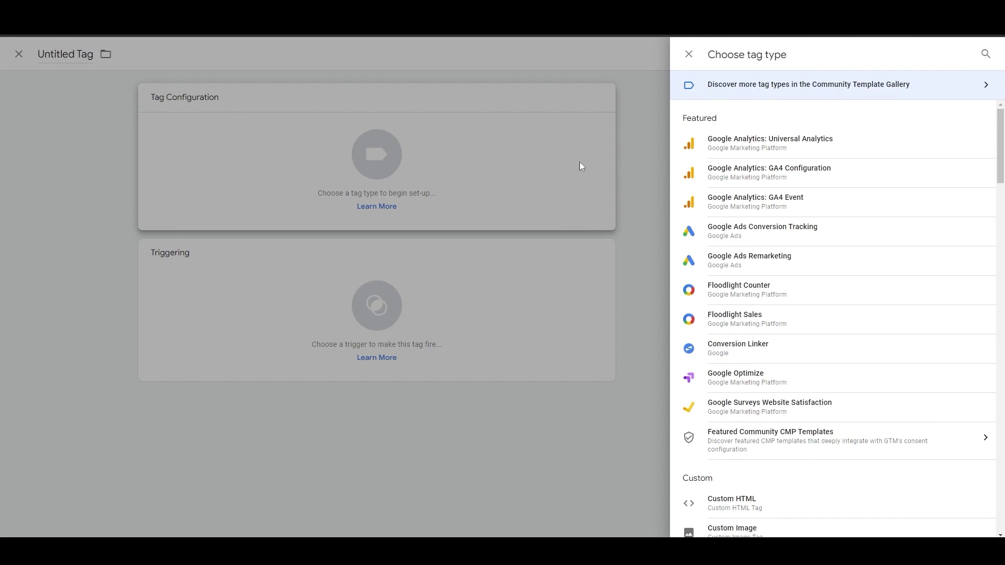
click(702, 229)
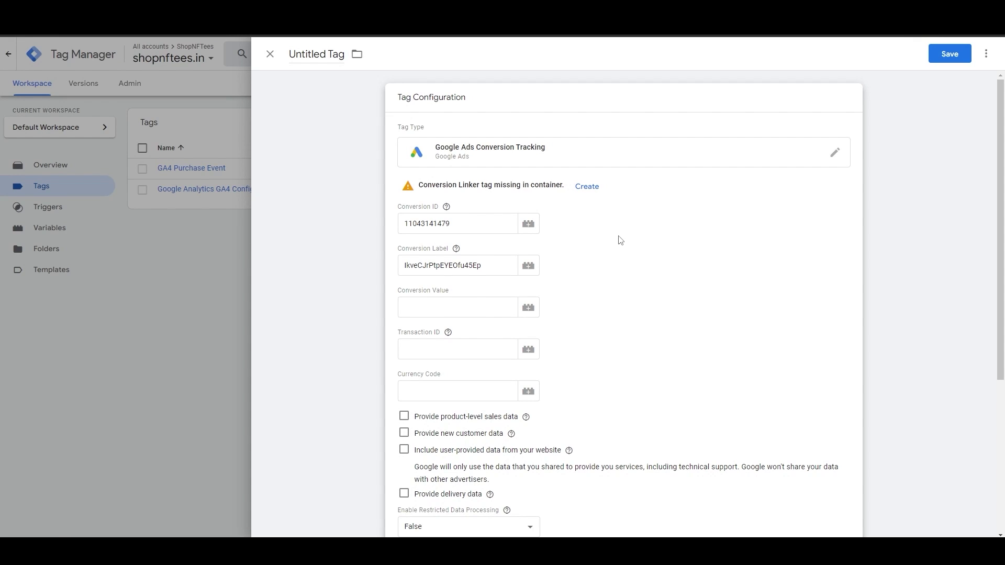
scroll(613, 359, down, 5)
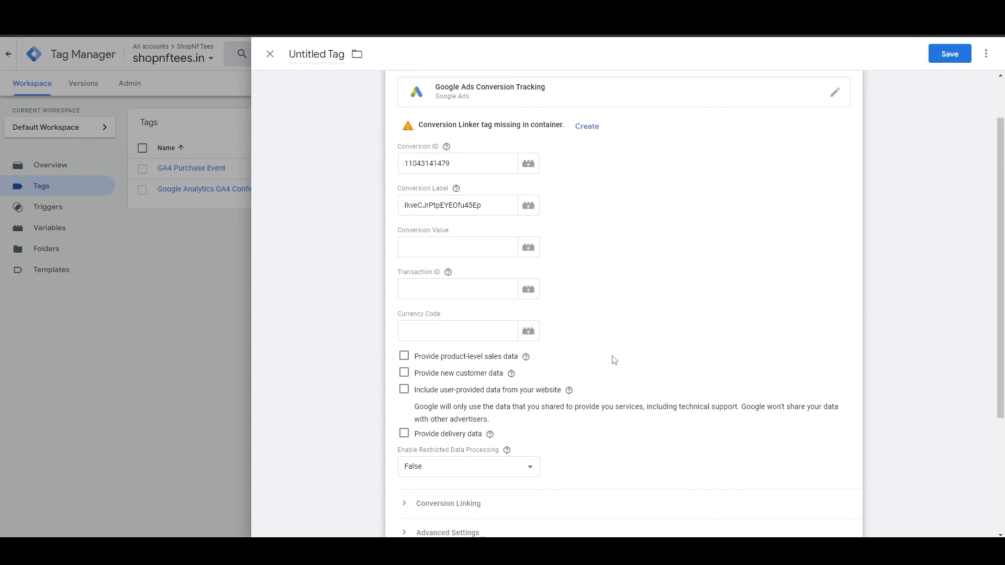
click(585, 435)
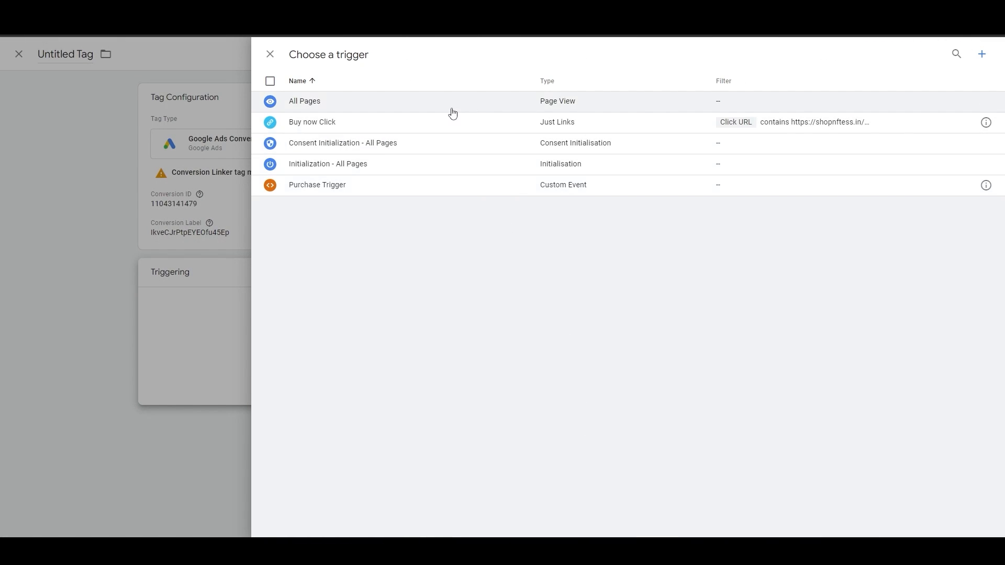
click(981, 54)
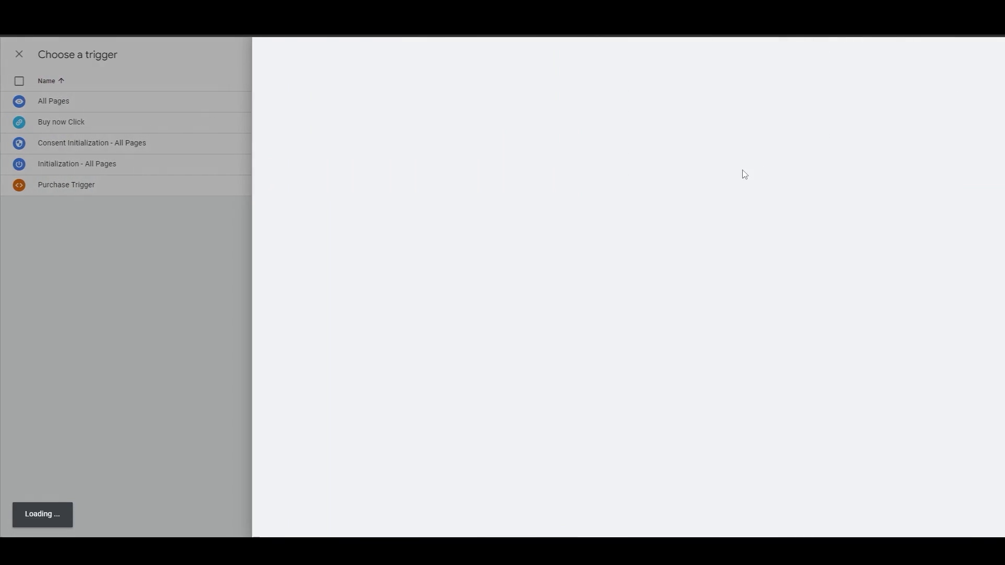
click(500, 162)
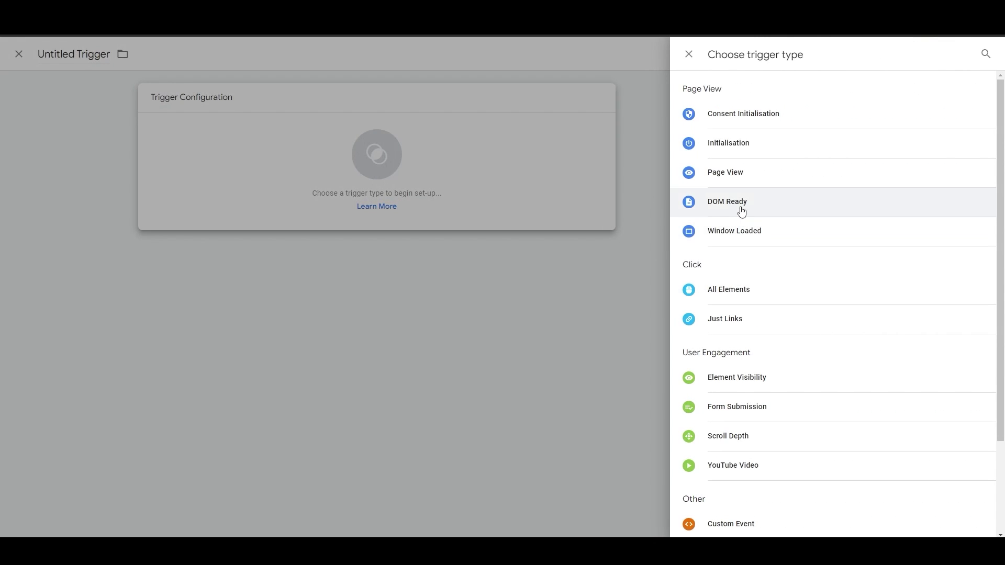
scroll(742, 298, down, 1)
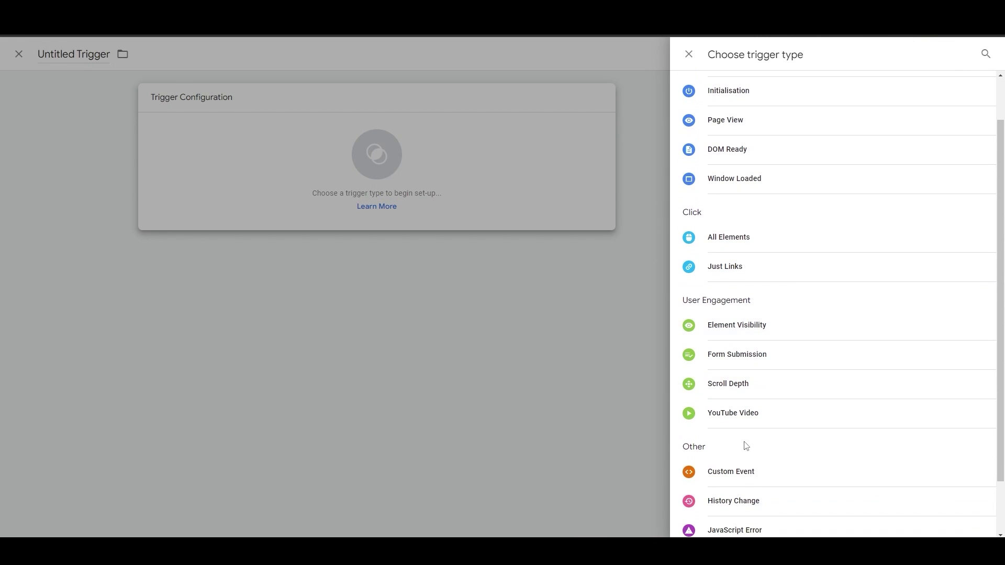
click(600, 398)
click(197, 256)
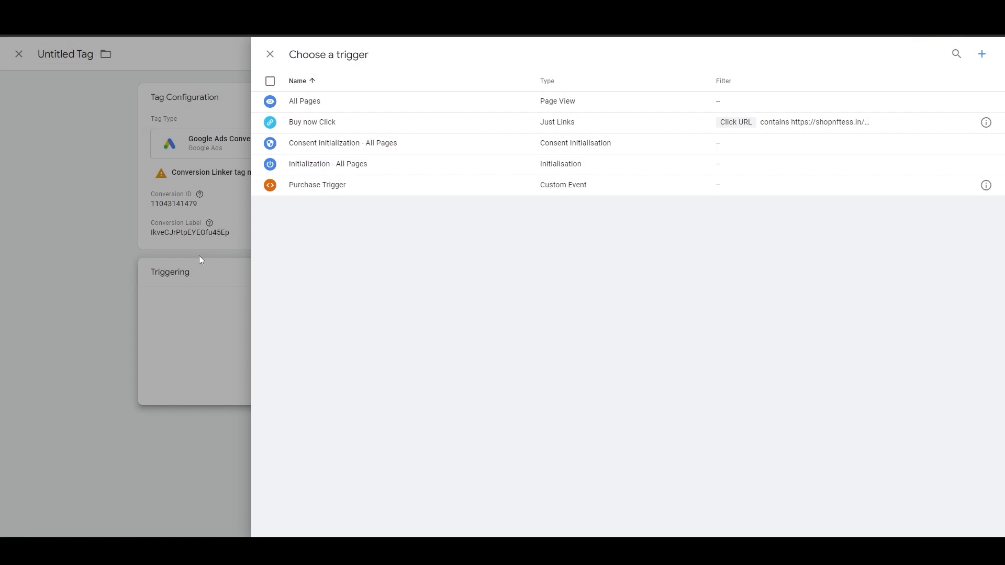
Assign the existing Purchase Trigger to the tag and save it as Google Ads Conversion Tracking
click(348, 195)
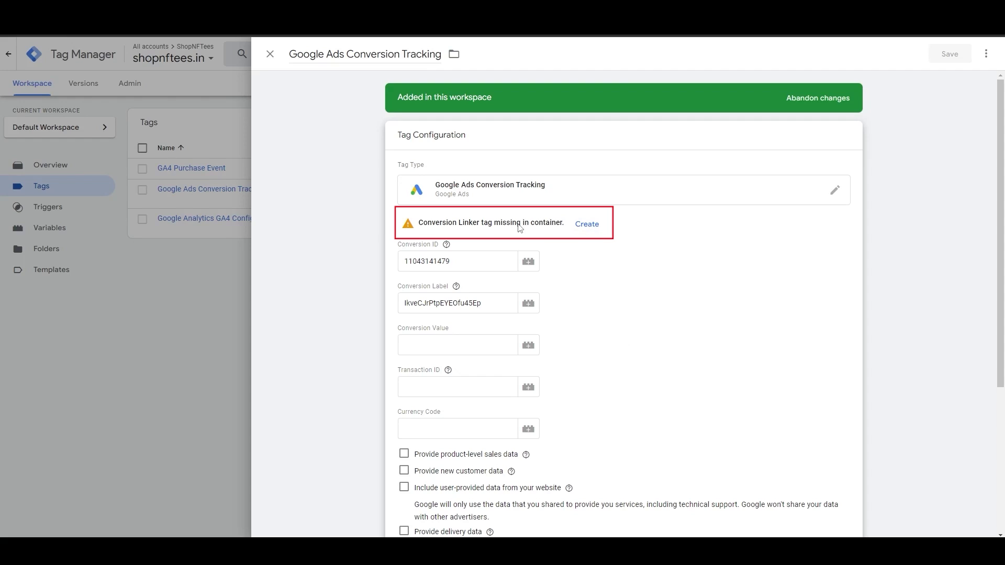
Create the missing Conversion Linker tag firing on All Pages and save it as Conversion Linker
click(587, 225)
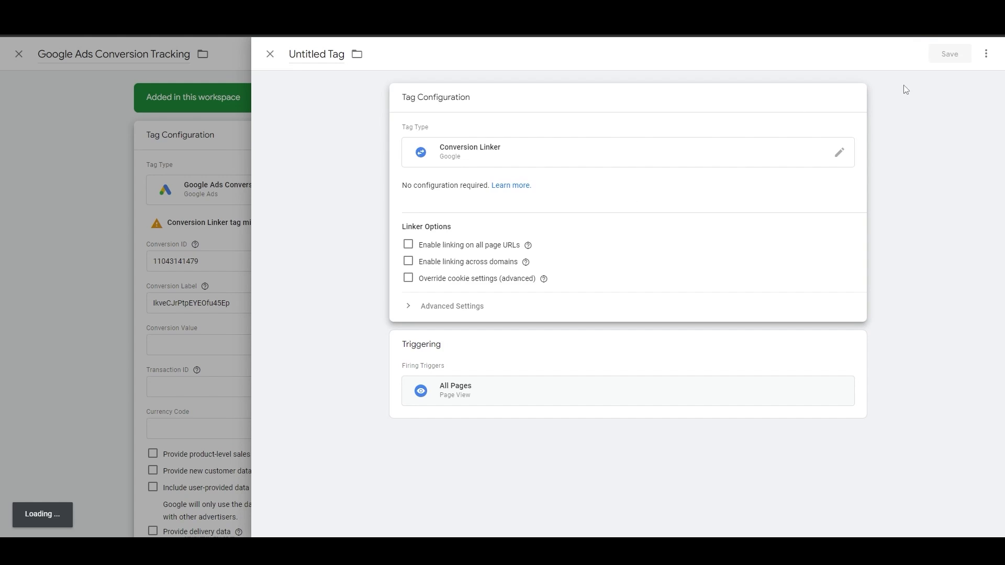
click(949, 54)
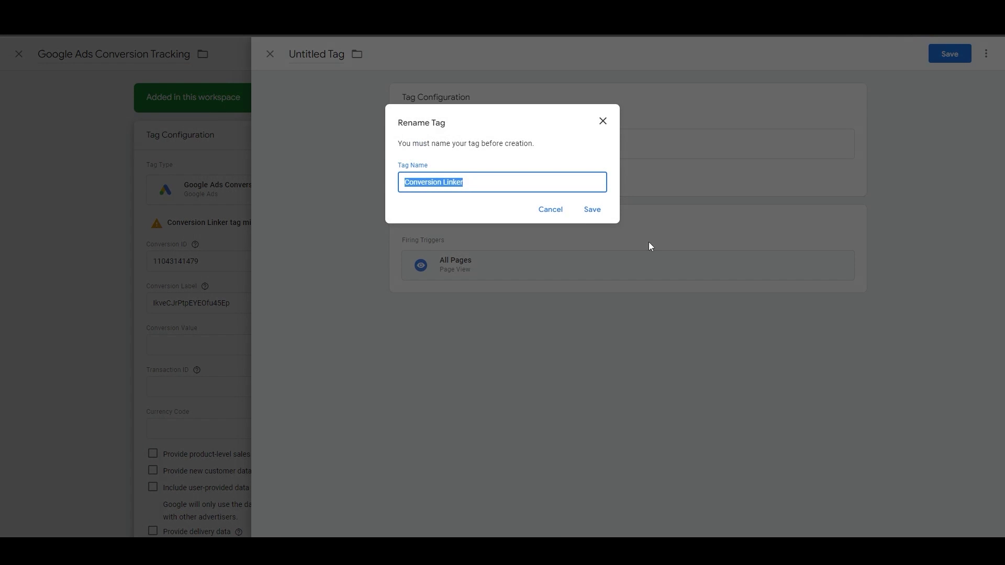
click(592, 209)
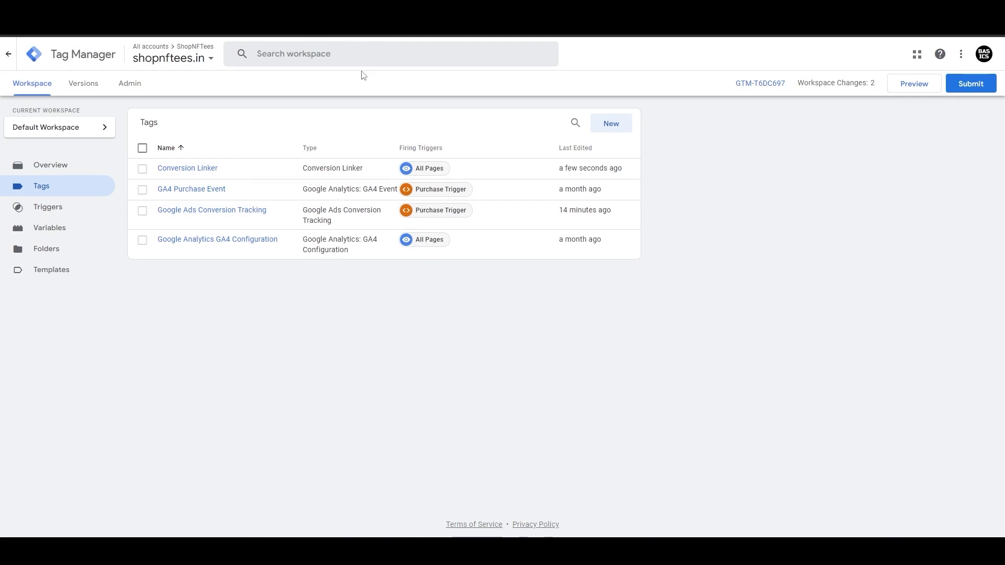
Submit the workspace changes with the version name "Basic Tag Added" and publish them to the live environment
click(969, 83)
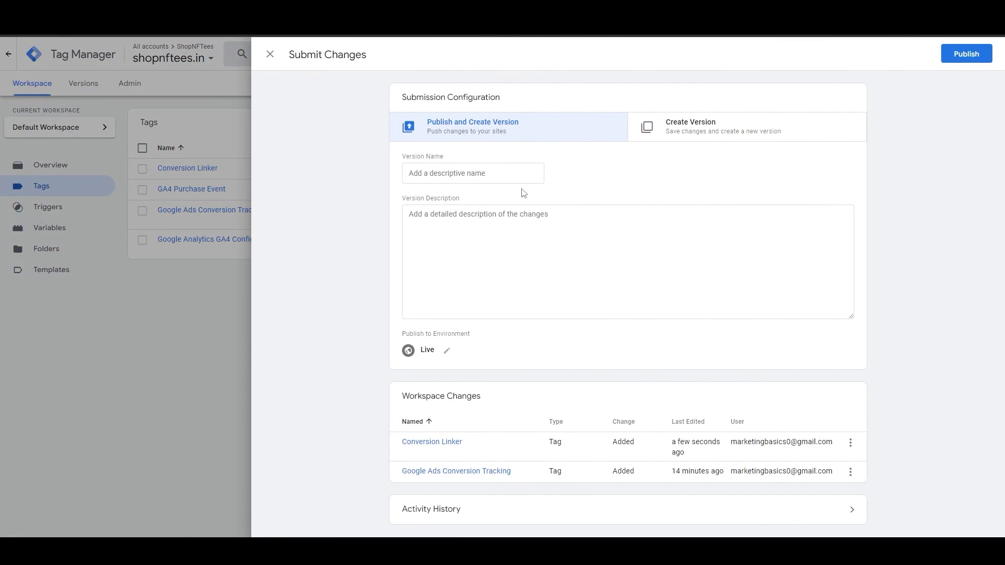
click(452, 173)
text(Basic Tag Added)
click(966, 56)
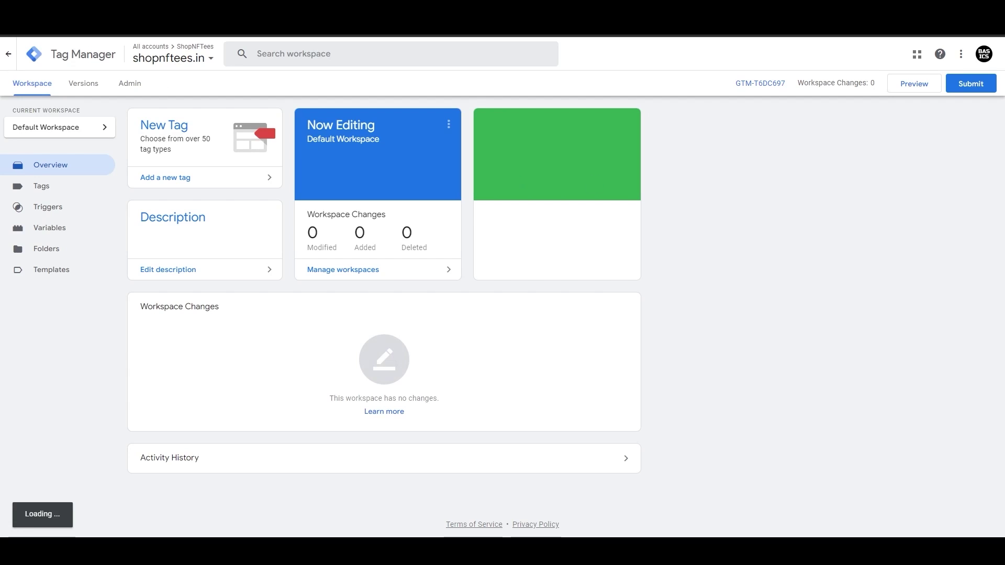
Switch back to Google Ads and complete the new conversion action setup
key(ctrl+Tab)
click(237, 483)
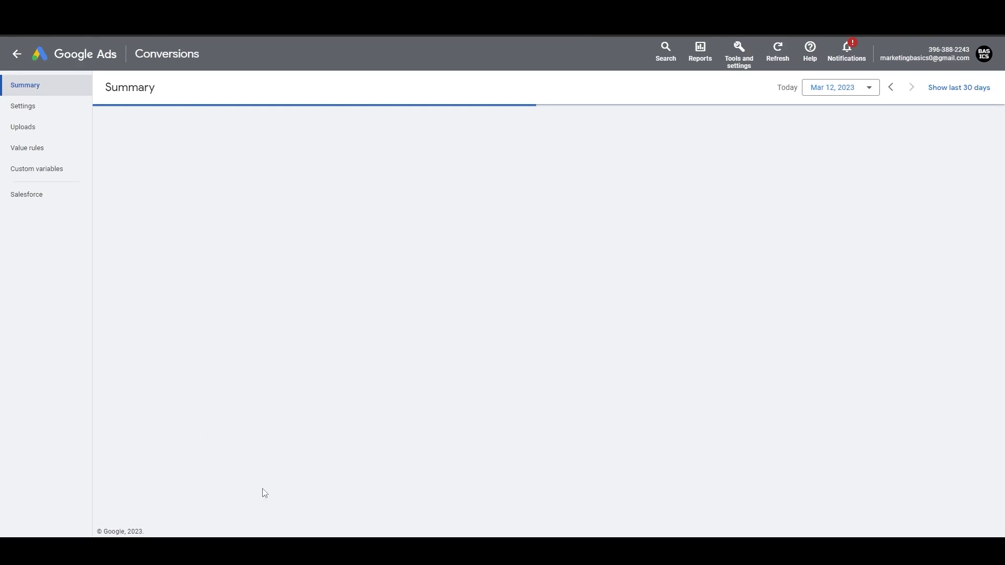